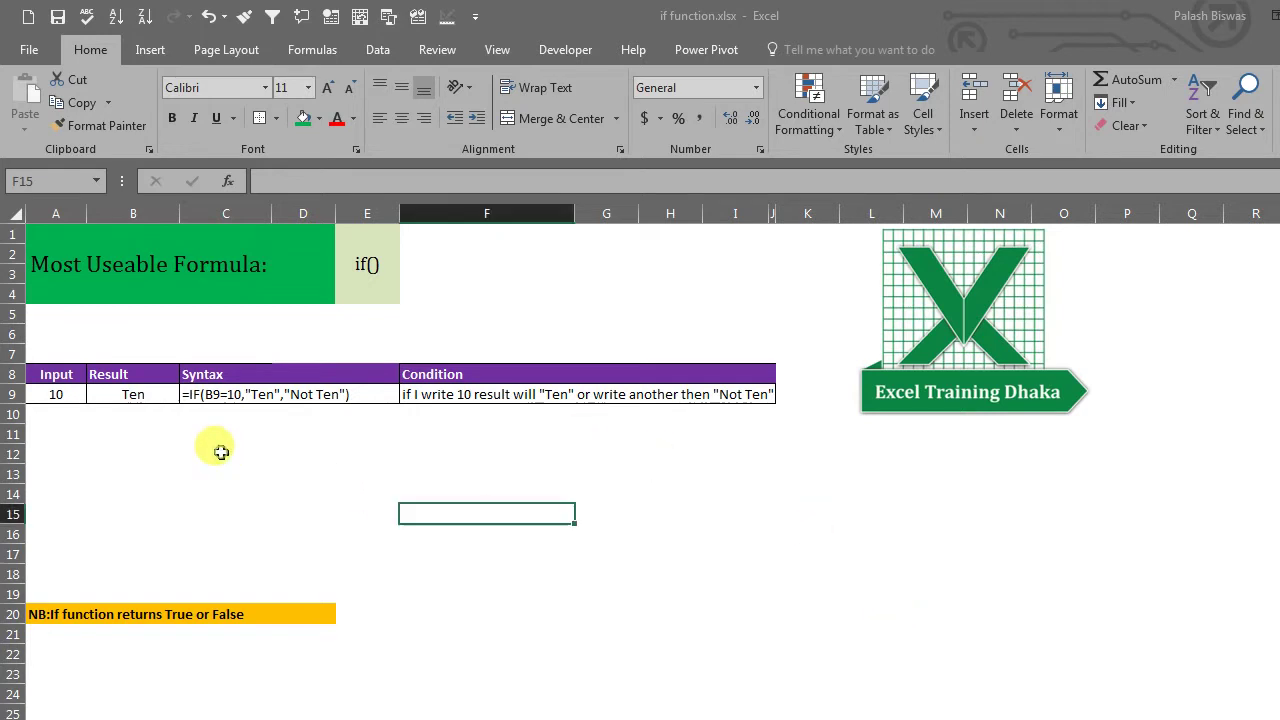
Centre the Result heading in cell B8.
{"action": "left_click", "coordinate": [53, 395]}
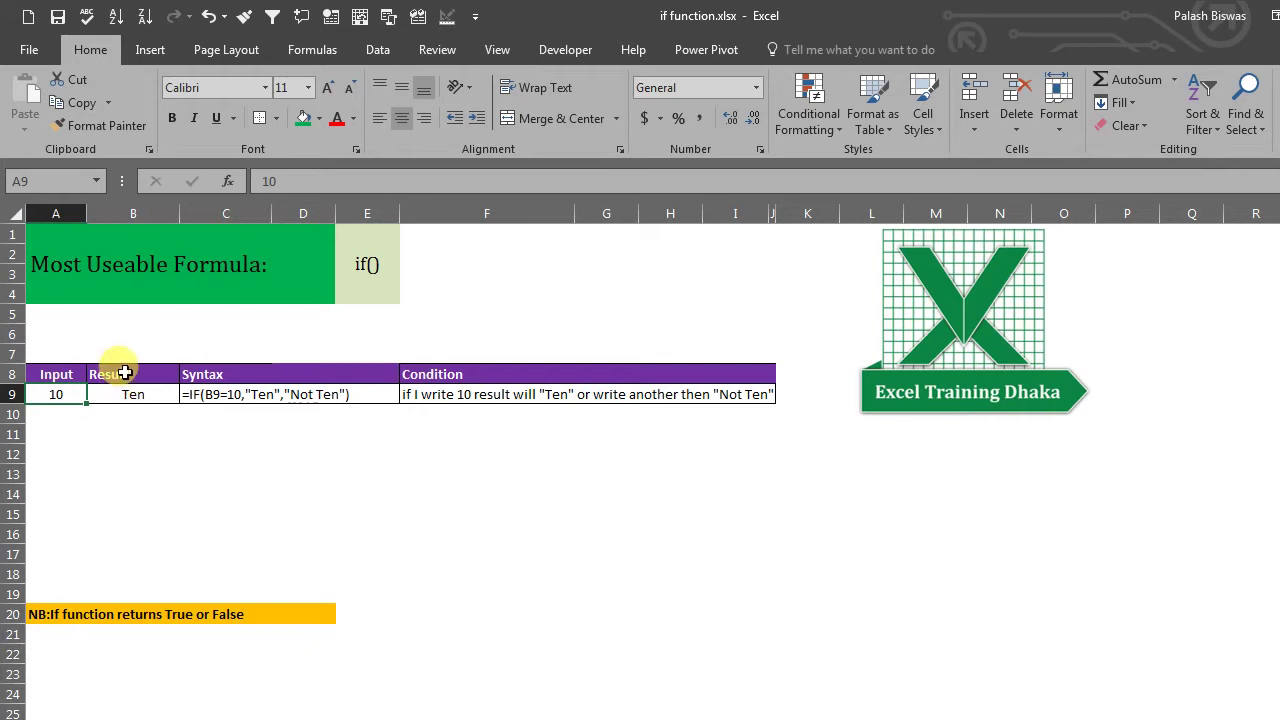
{"action": "left_click", "coordinate": [126, 372]}
{"action": "left_click", "coordinate": [399, 119]}
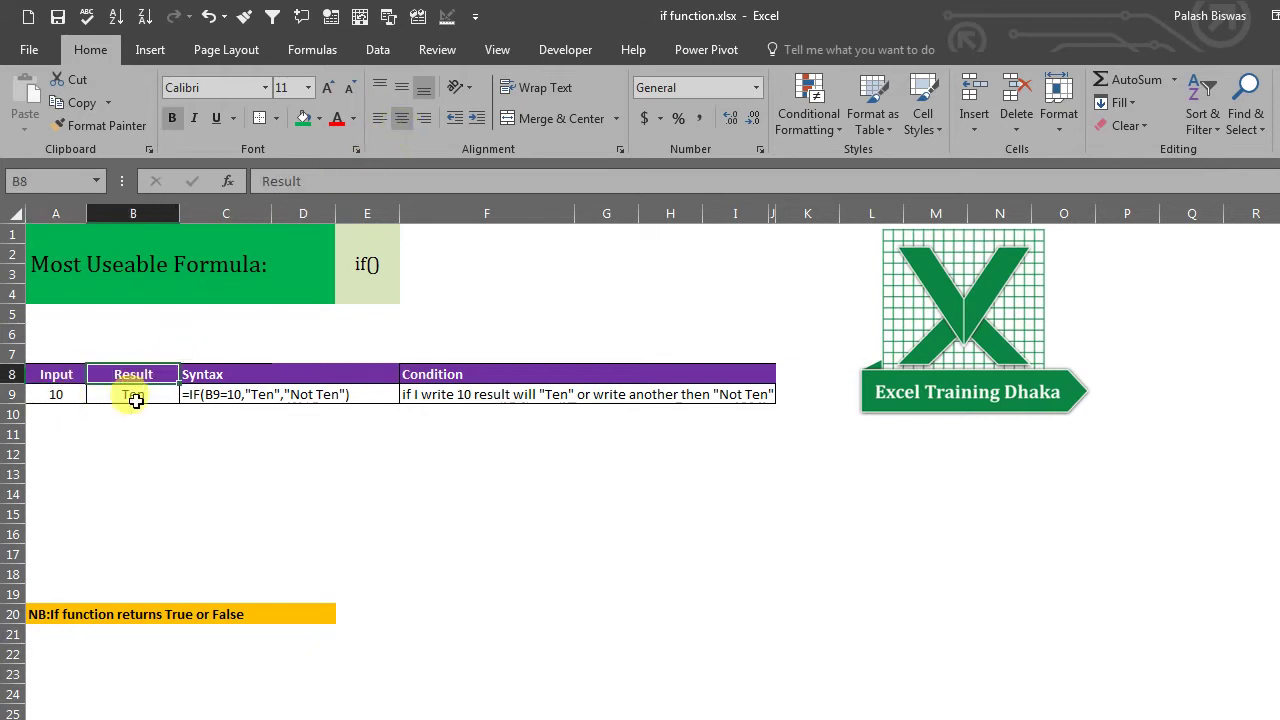
Inspect the input 10 in A9 and the IF formula in B9.
{"action": "left_click", "coordinate": [131, 392]}
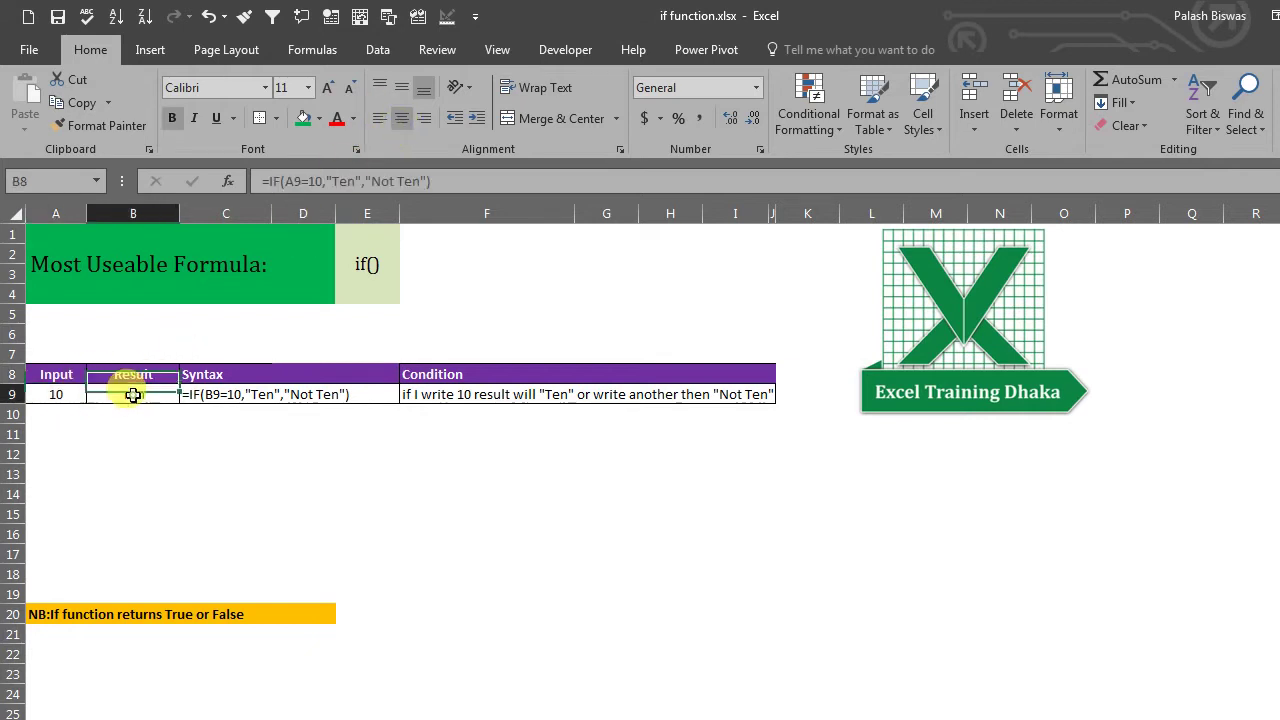
{"action": "left_click", "coordinate": [55, 394]}
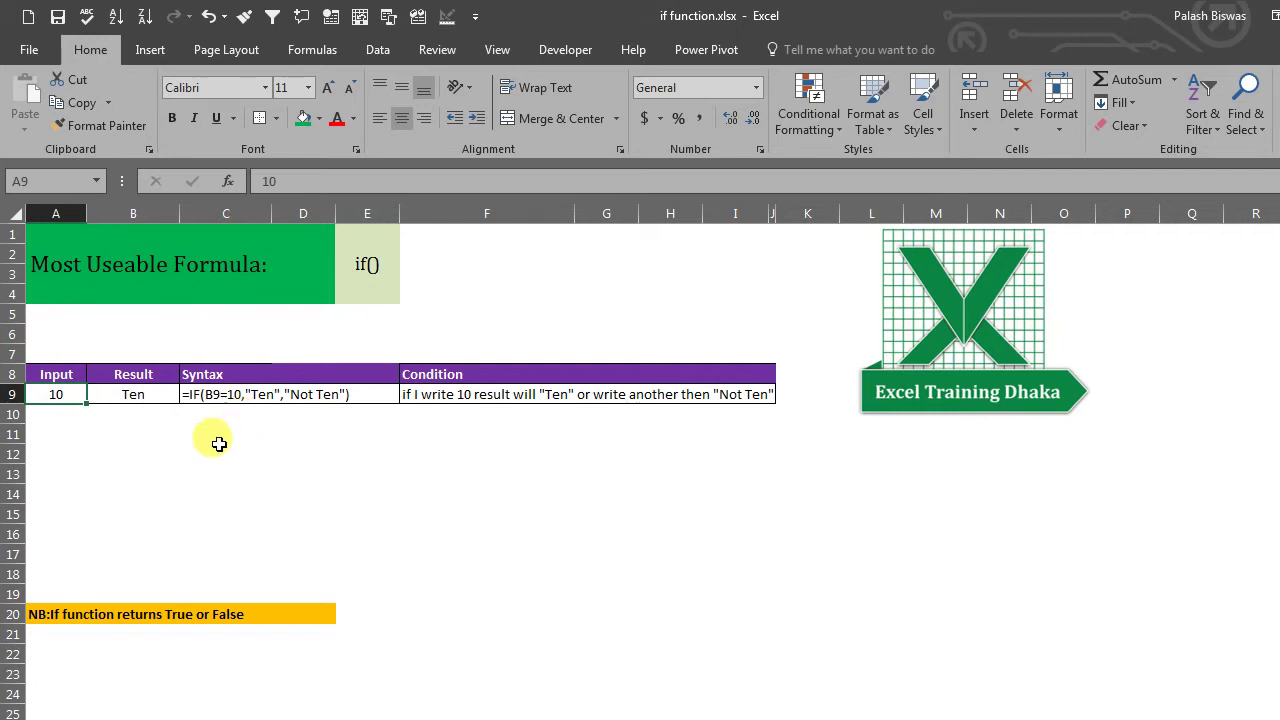
{"action": "left_click", "coordinate": [137, 394]}
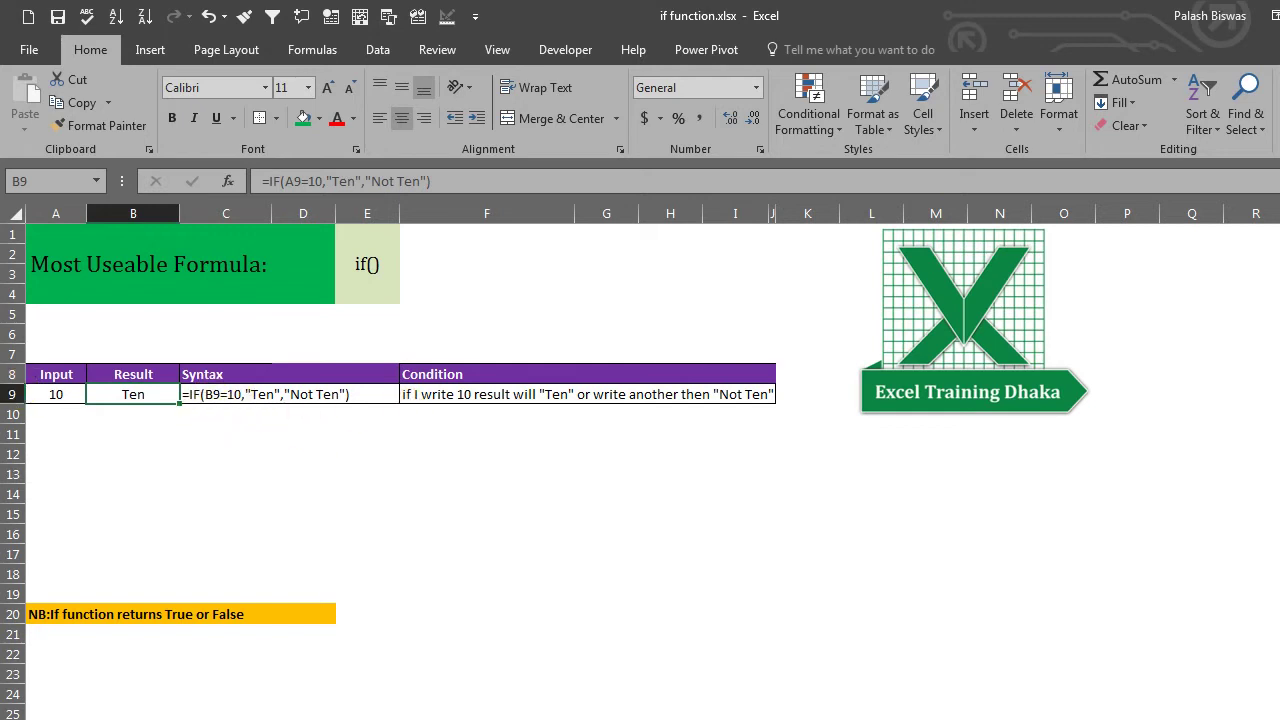
{"action": "left_click", "coordinate": [60, 393]}
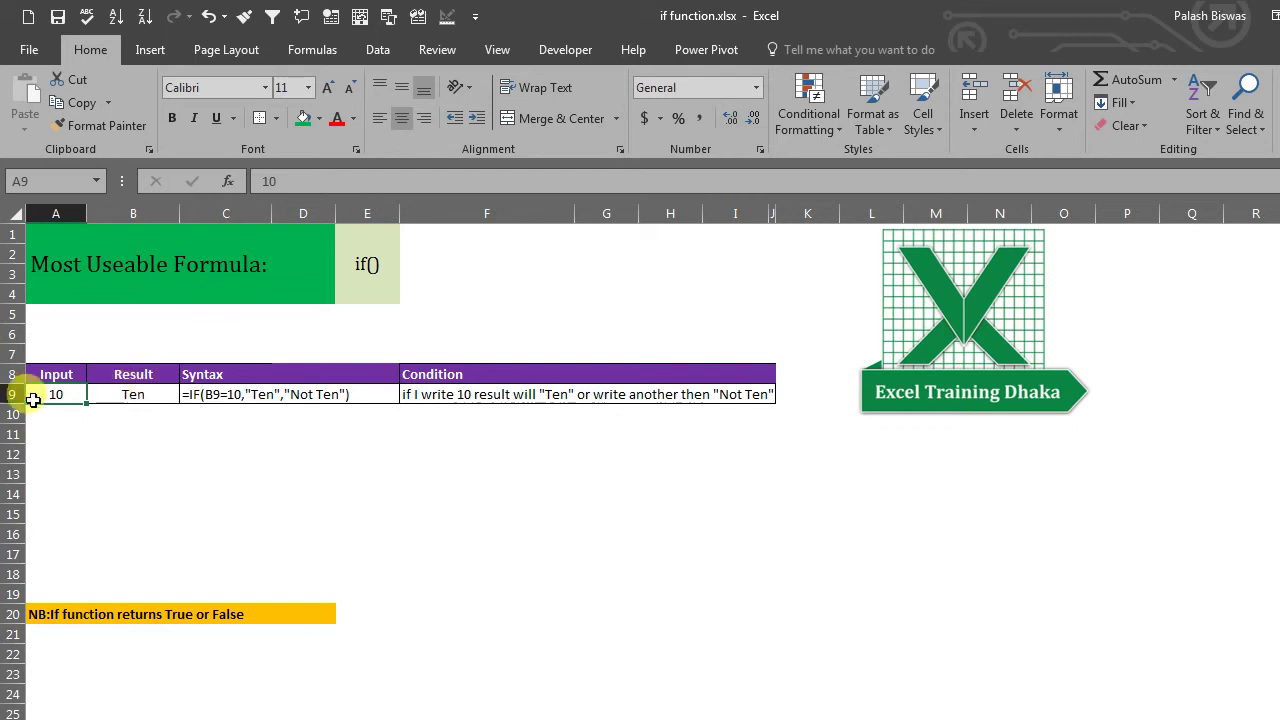
Enter 5, then 2, in A9 so B9 shows Not Ten.
{"action": "left_click", "coordinate": [72, 426]}
{"action": "left_click", "coordinate": [55, 402]}
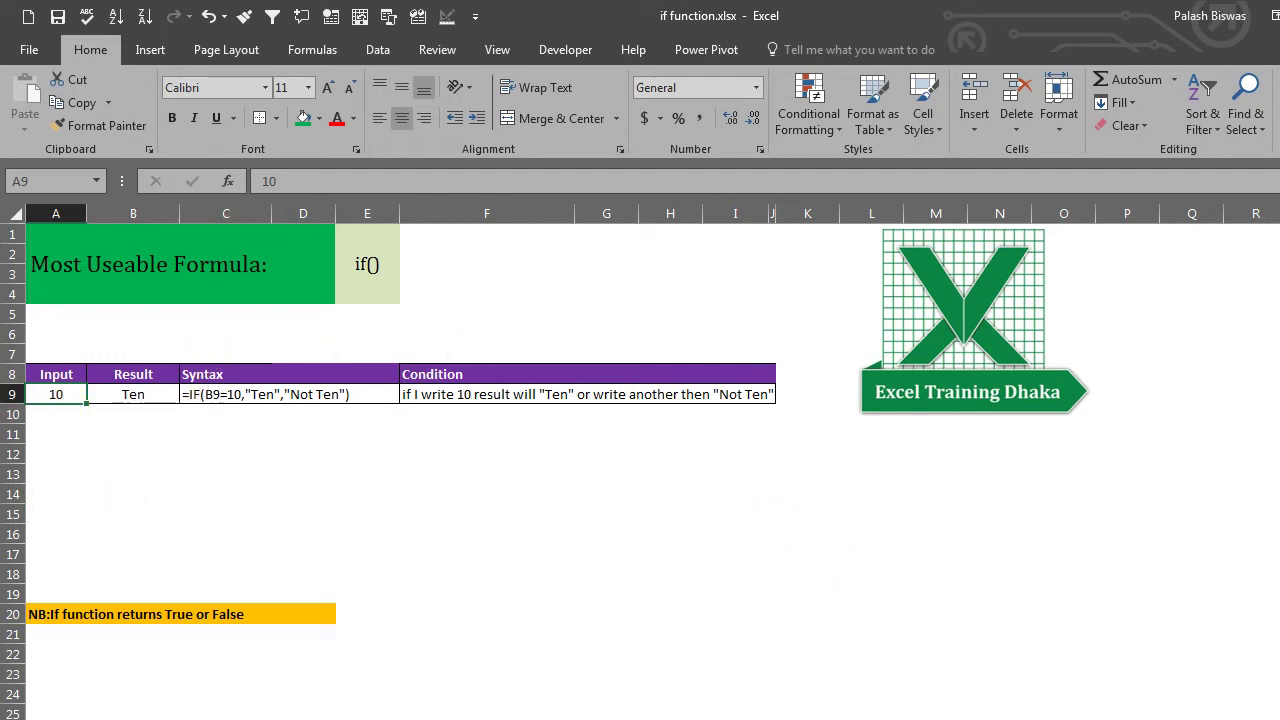
{"action": "type", "text": "5"}
{"action": "key", "text": "Return"}
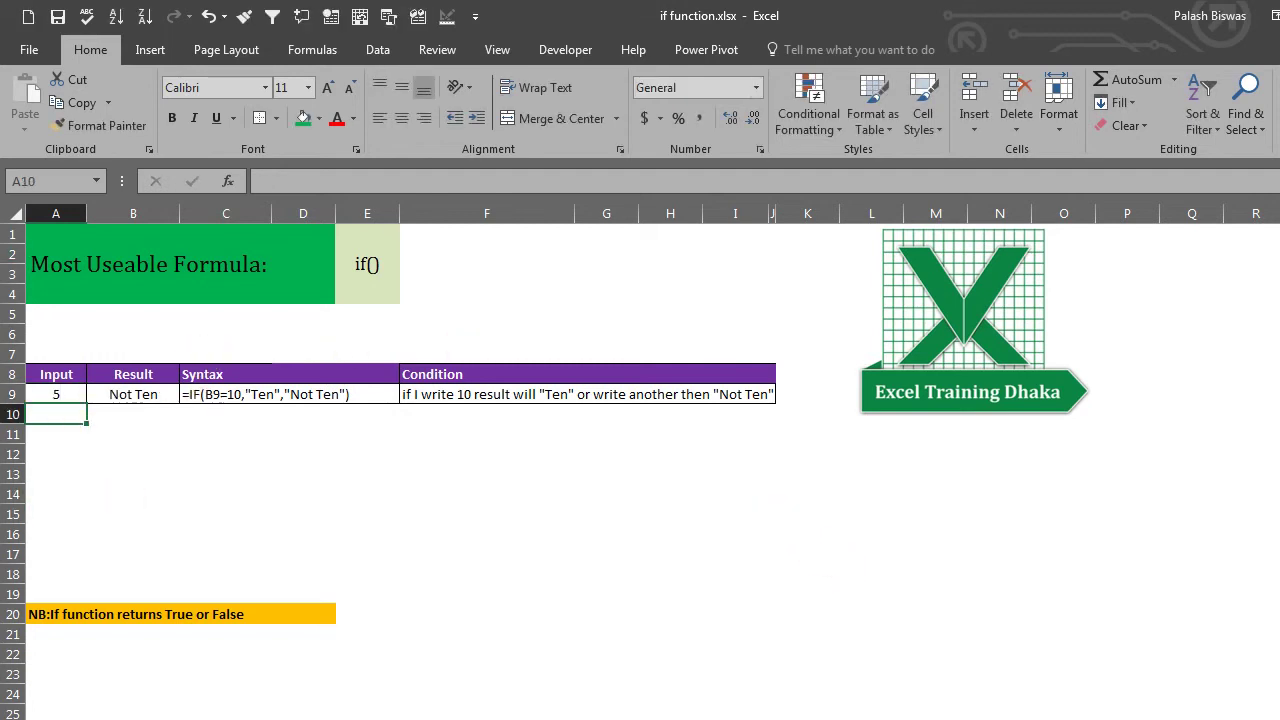
{"action": "left_click", "coordinate": [56, 394]}
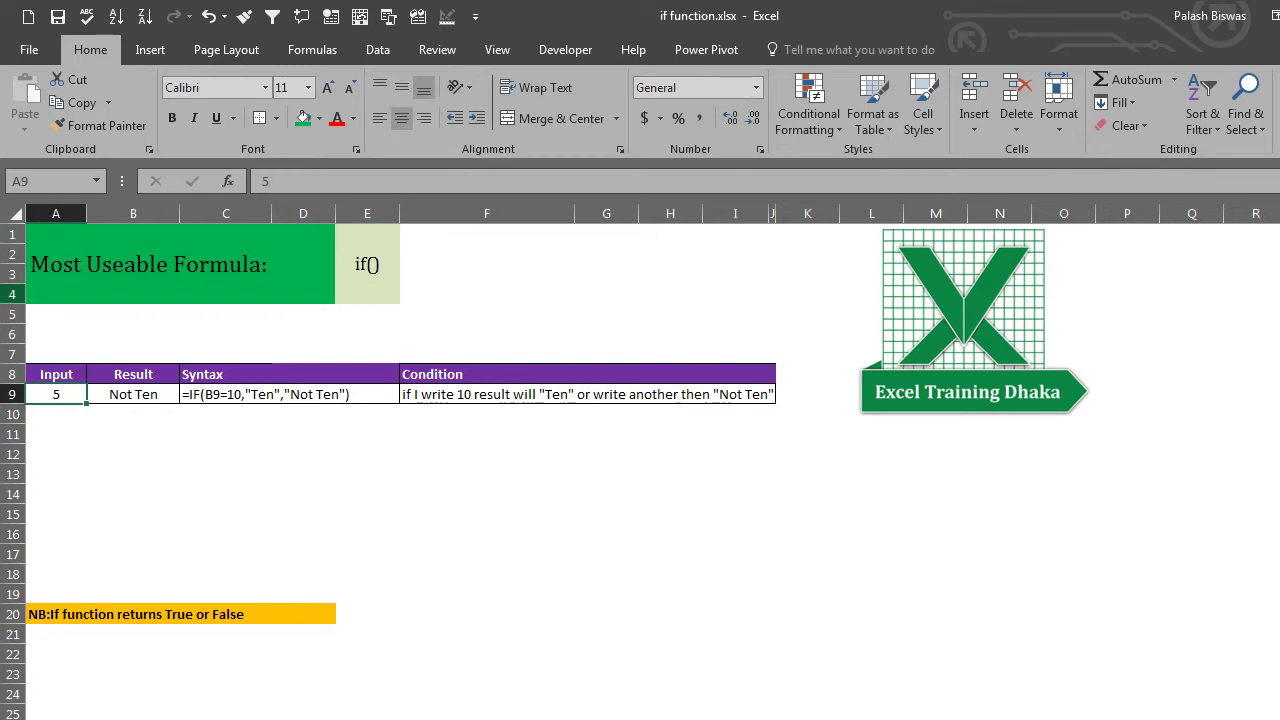
{"action": "type", "text": "2"}
{"action": "key", "text": "Return"}
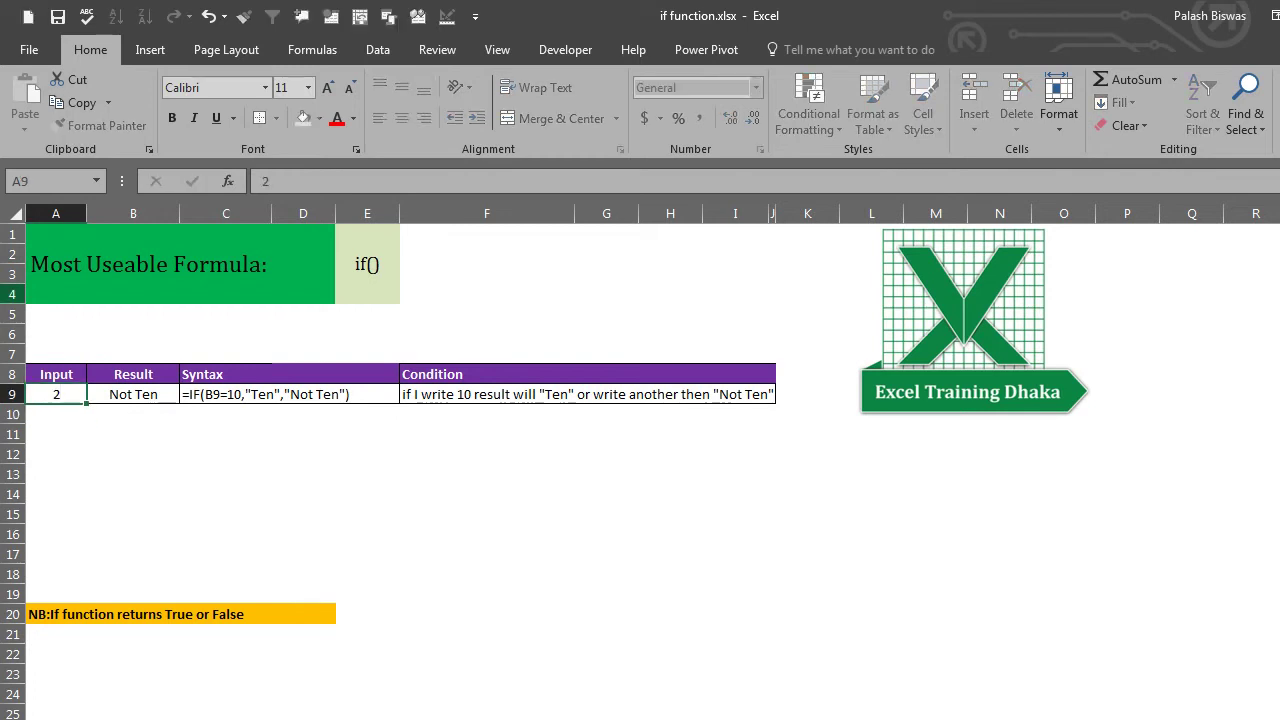
Enter the text jj in A9, then restore 10 so B9 reads Ten.
{"action": "left_click", "coordinate": [56, 394]}
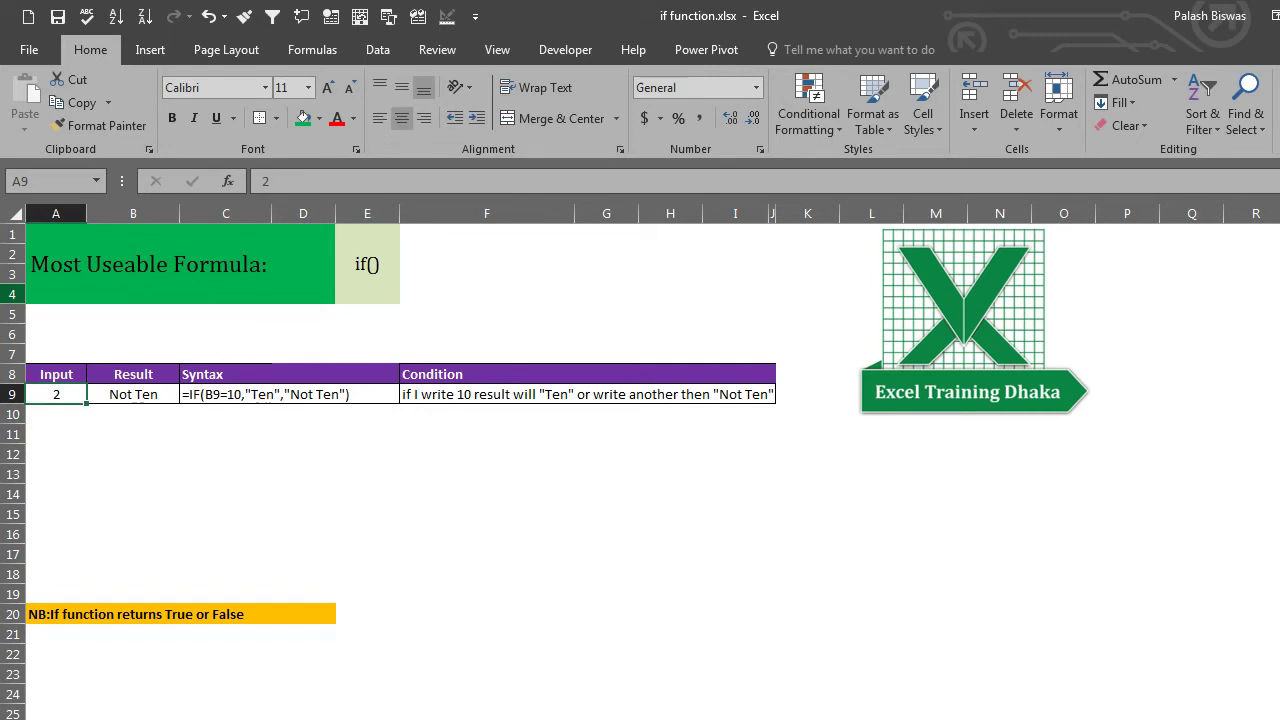
{"action": "type", "text": "jj"}
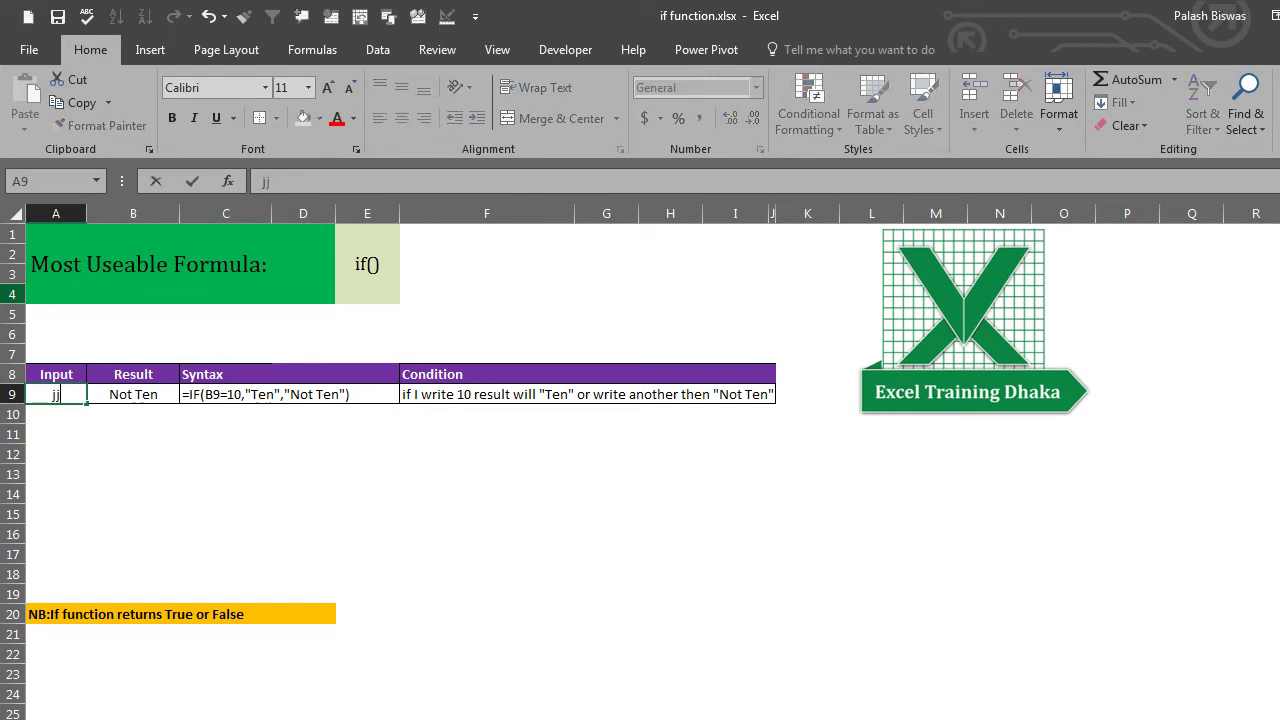
{"action": "key", "text": "Return"}
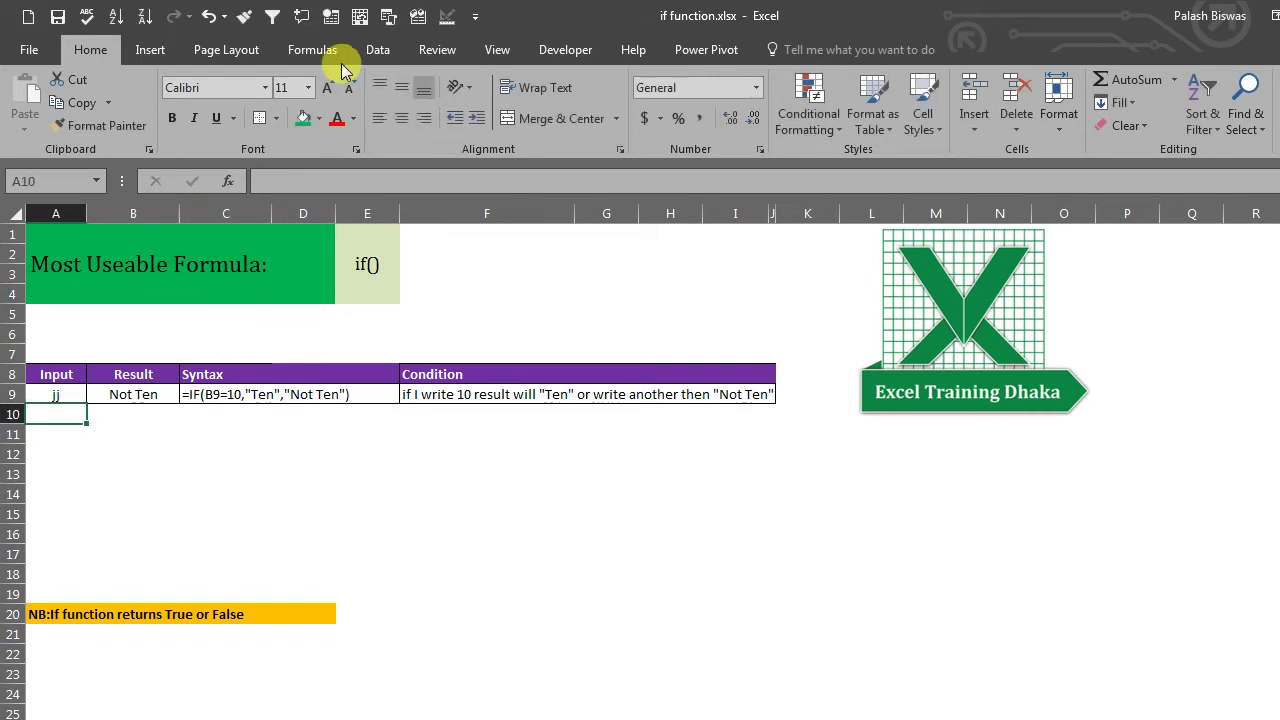
{"action": "left_click", "coordinate": [40, 394]}
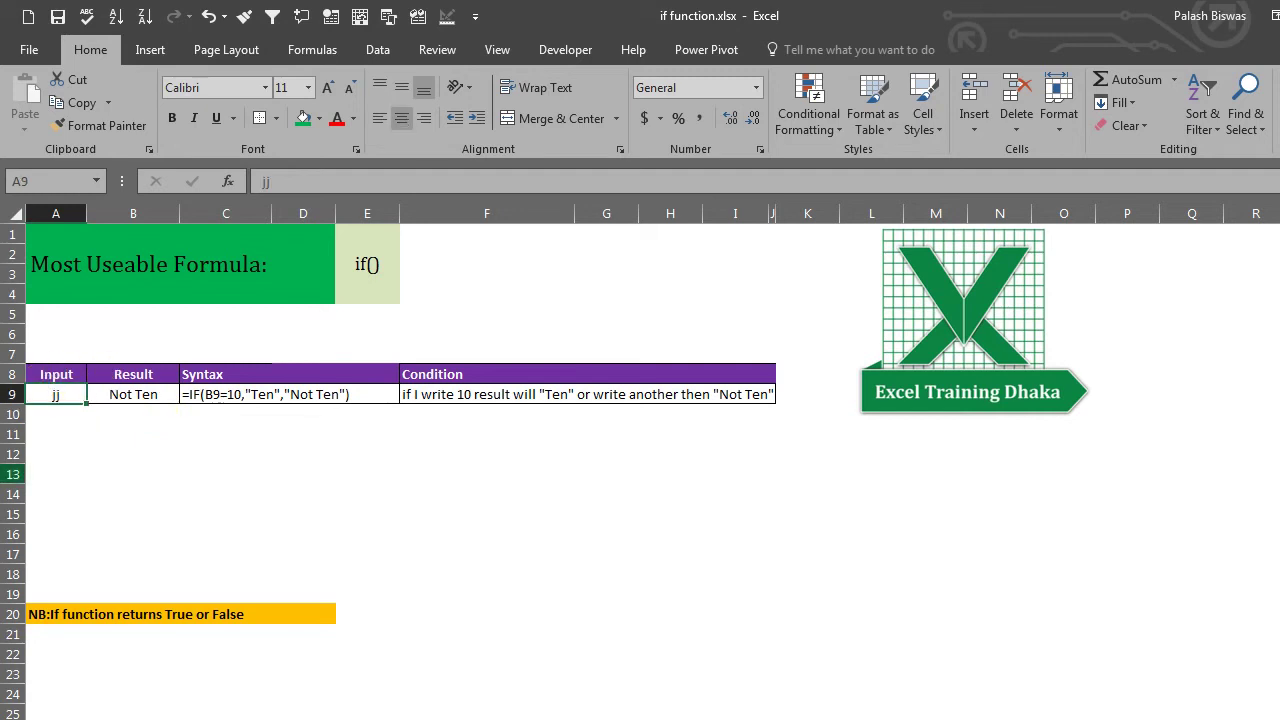
{"action": "type", "text": "10"}
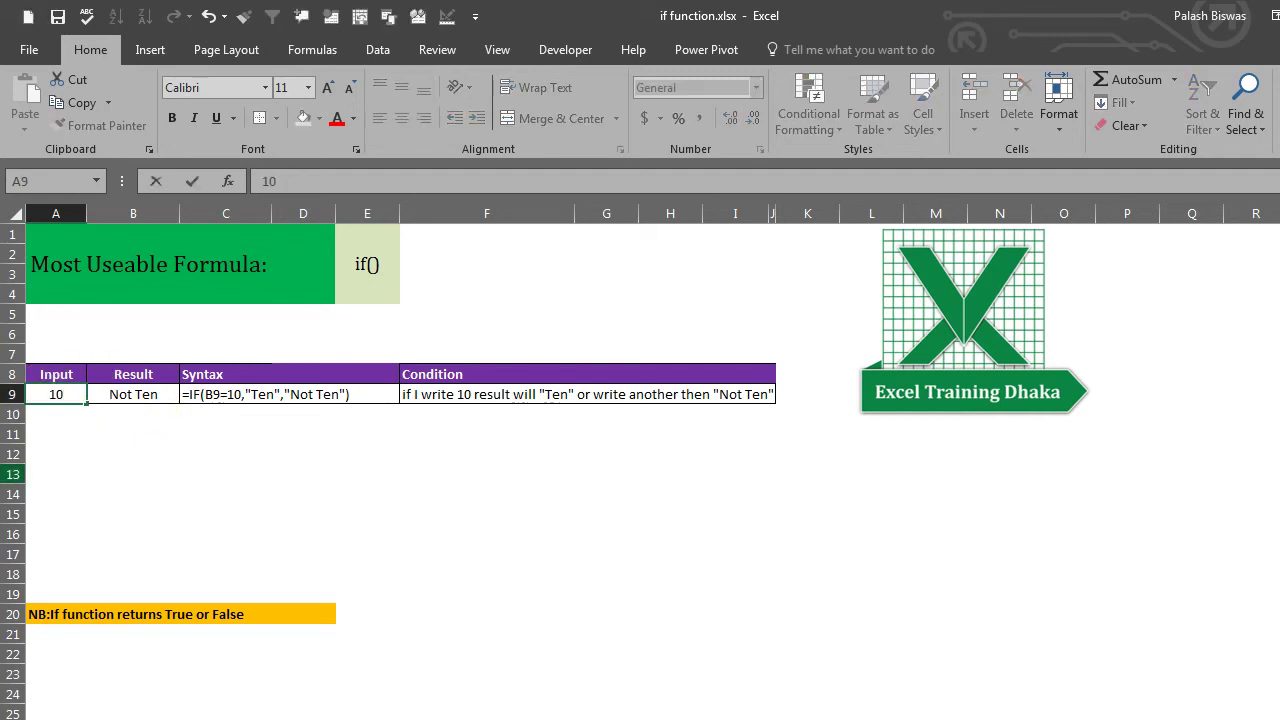
{"action": "key", "text": "Return"}
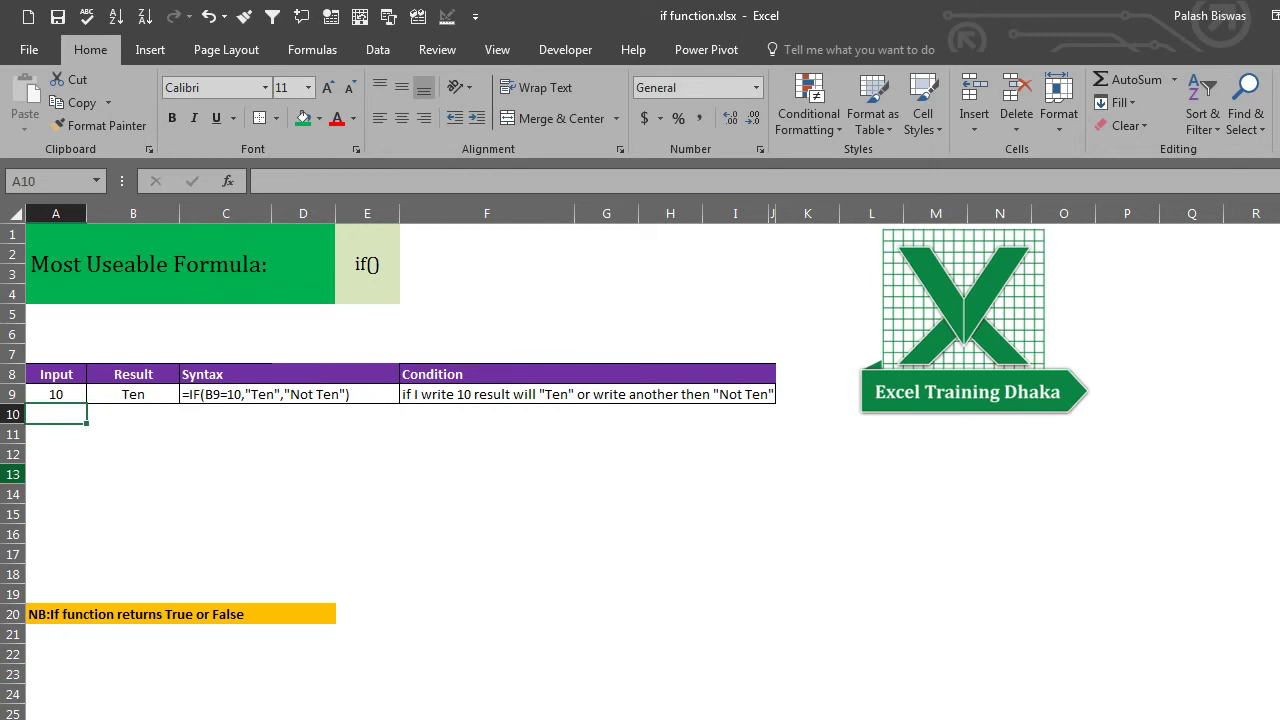
Start a new =IF( formula in cell B9 using the autocomplete suggestion.
{"action": "left_click", "coordinate": [127, 394]}
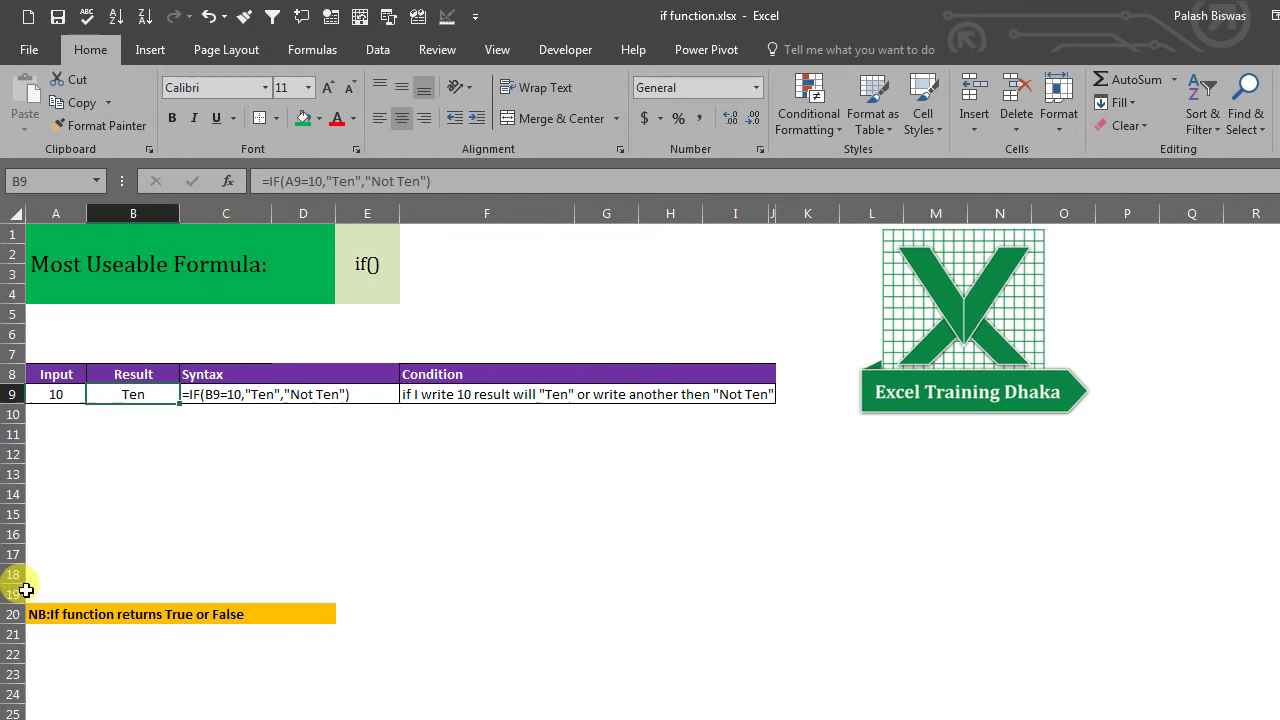
{"action": "type", "text": "="}
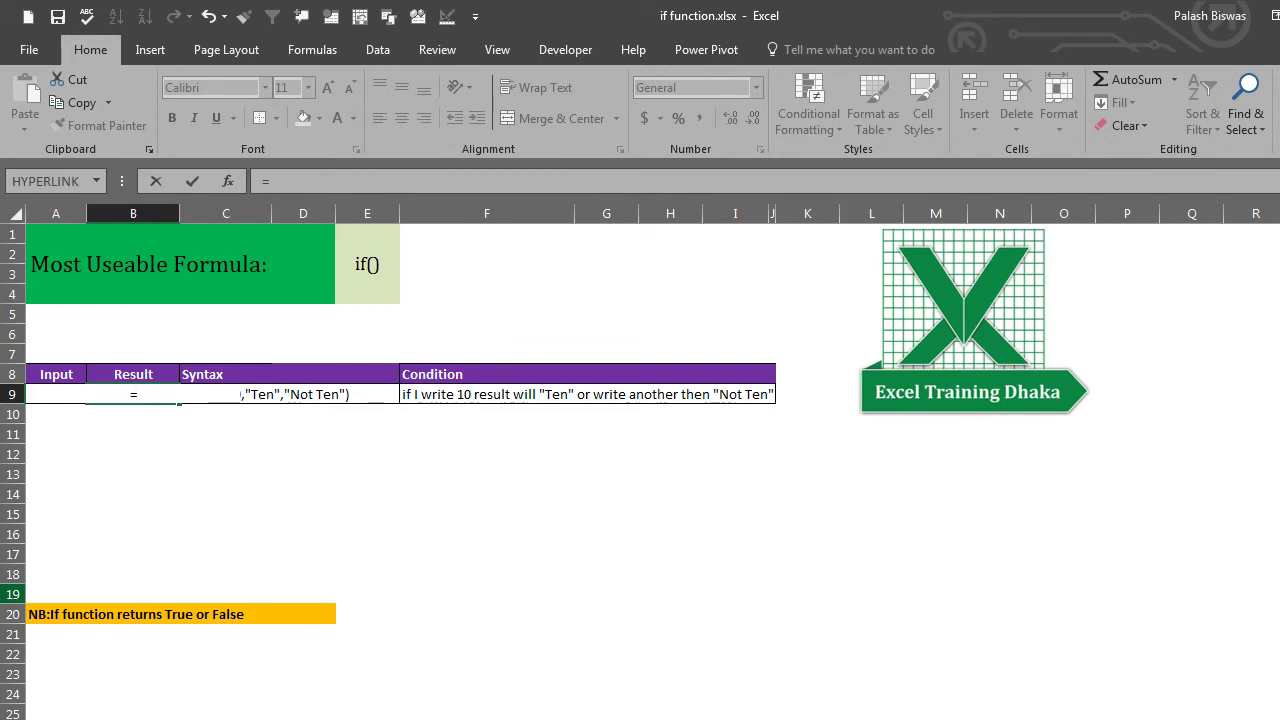
{"action": "type", "text": "if"}
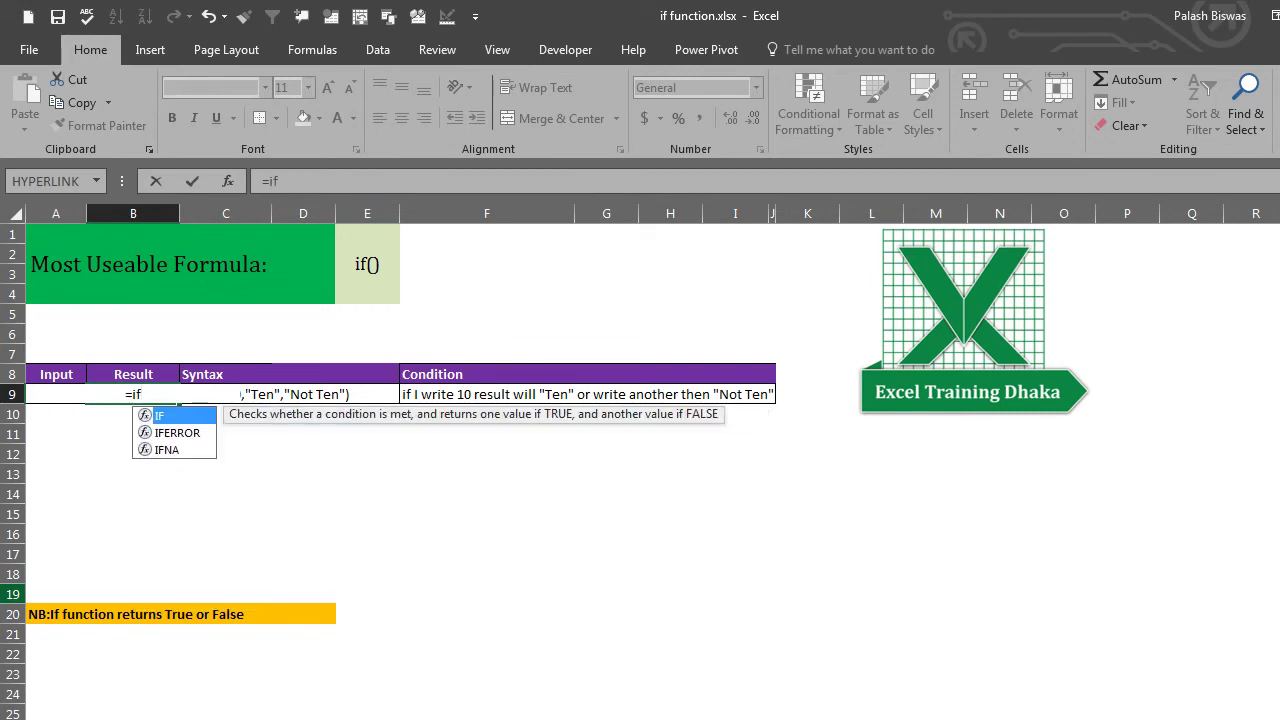
{"action": "key", "text": "Tab"}
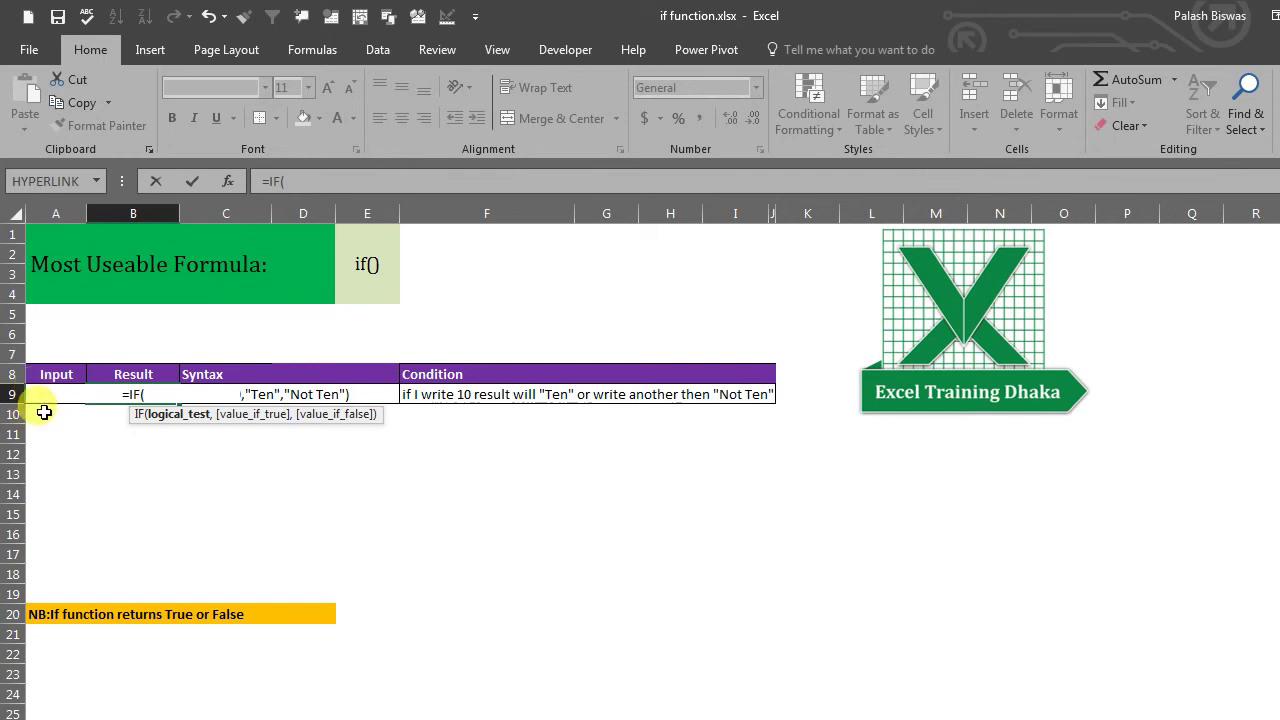
Complete B9 as =IF(A9=10,"Yes Ten","Not Ten") and commit it.
{"action": "left_click", "coordinate": [44, 412]}
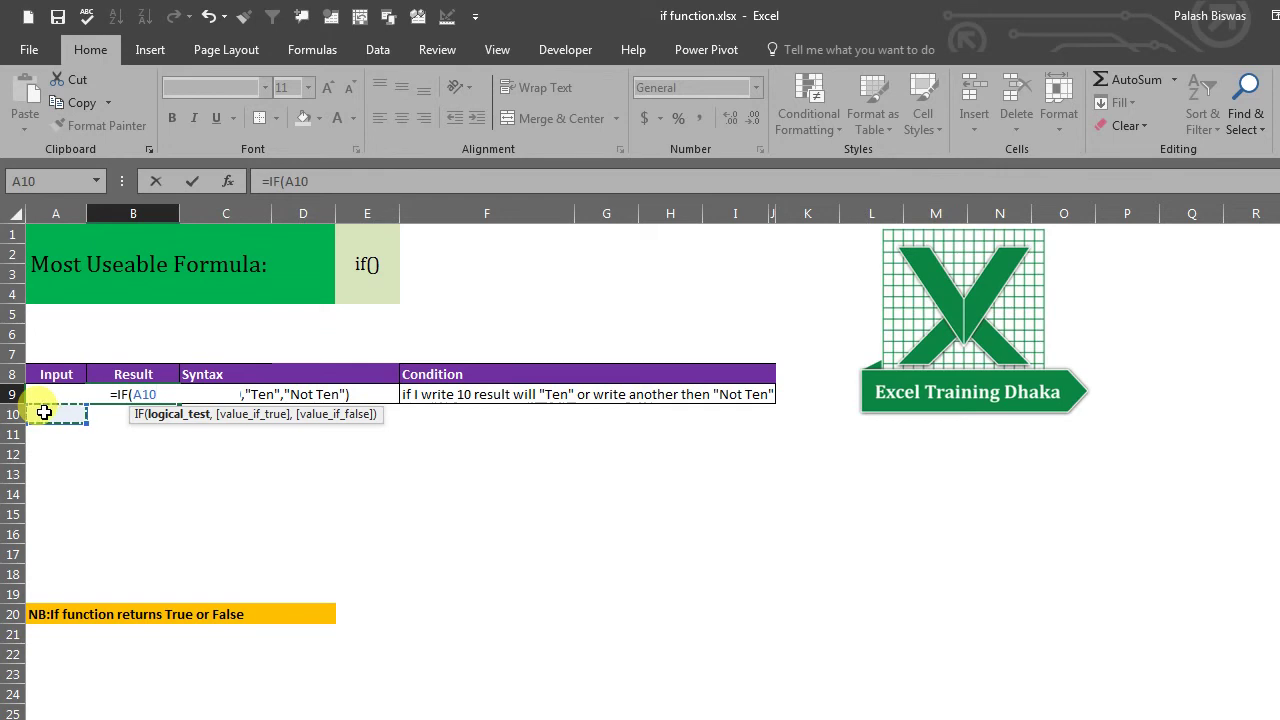
{"action": "key", "text": "Up"}
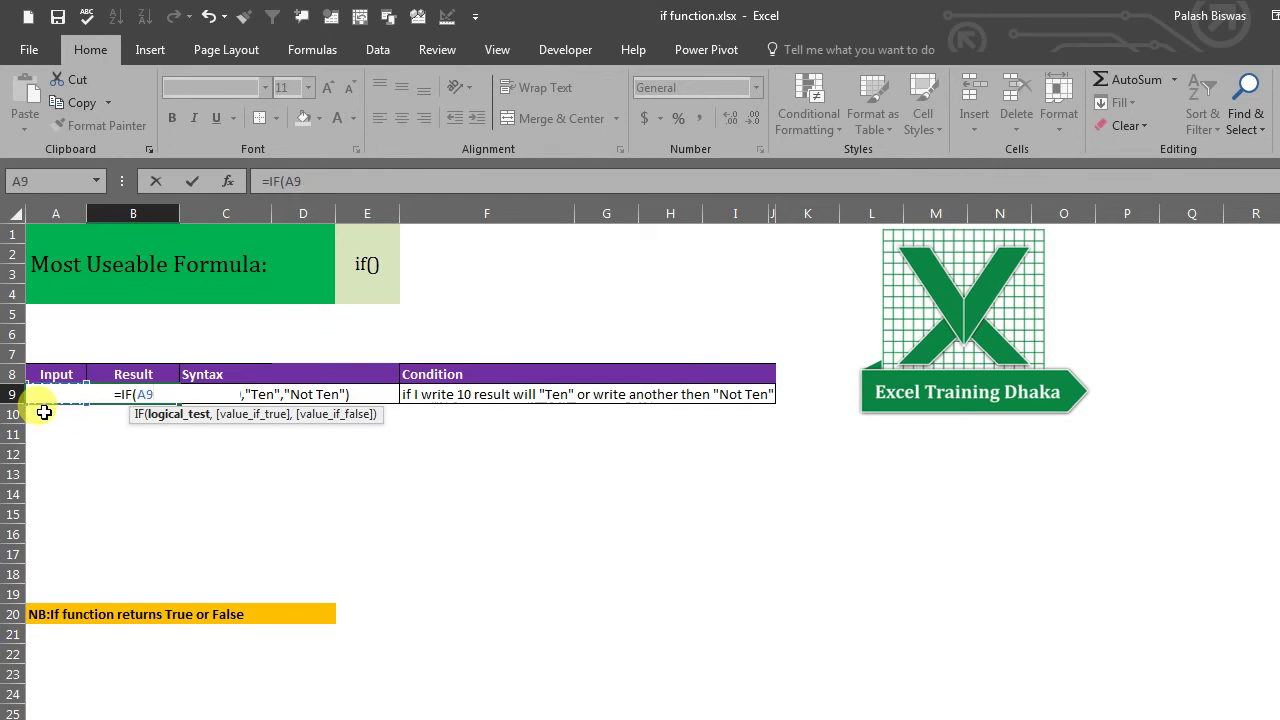
{"action": "type", "text": "="}
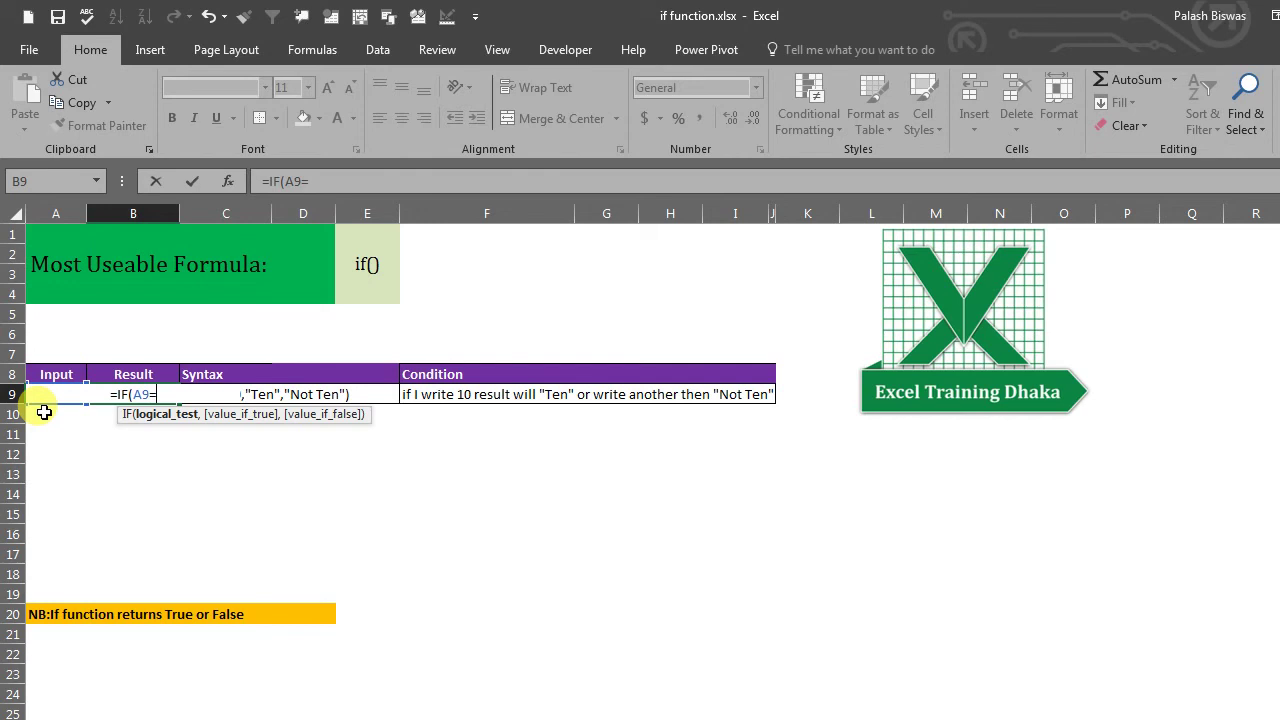
{"action": "type", "text": "10"}
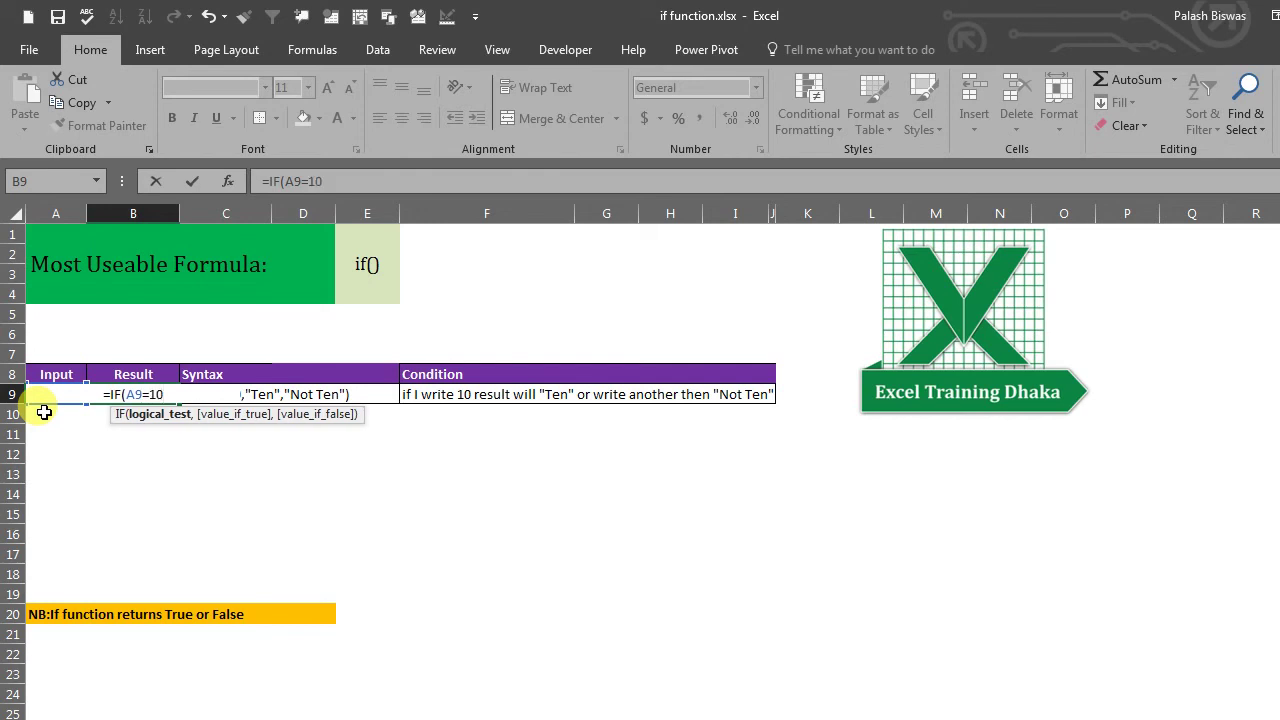
{"action": "type", "text": ","}
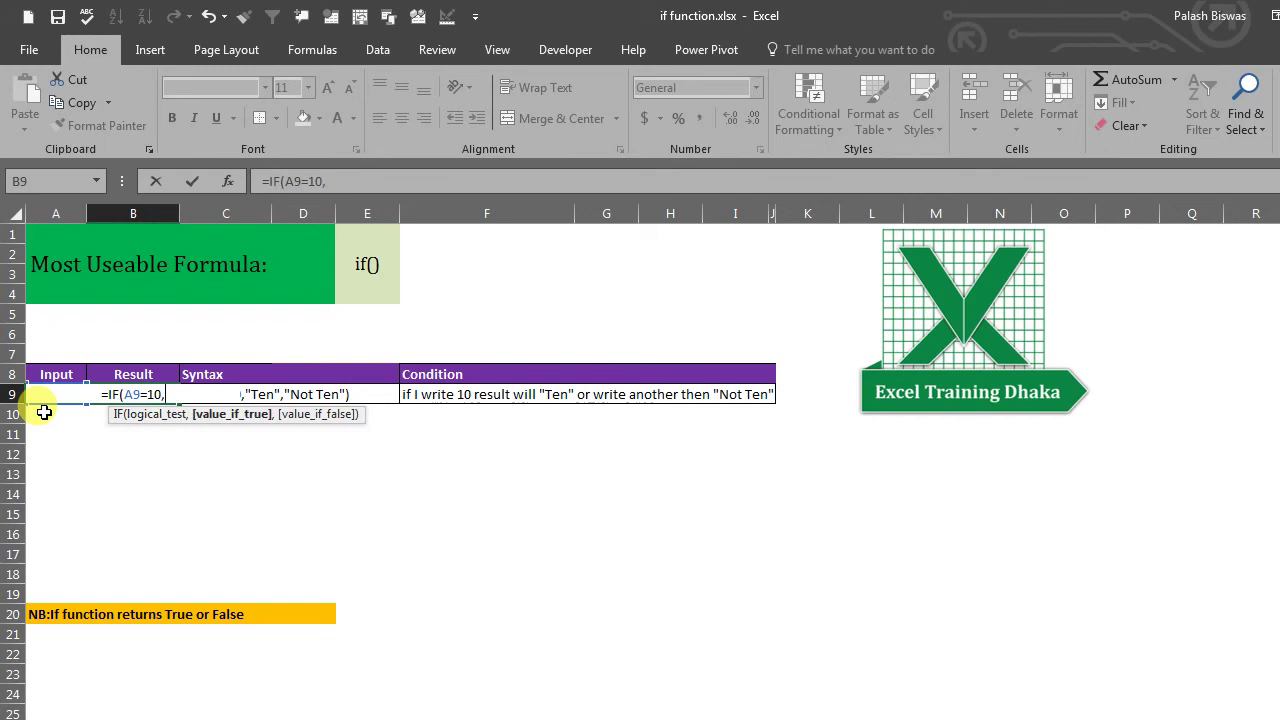
{"action": "type", "text": "\"\""}
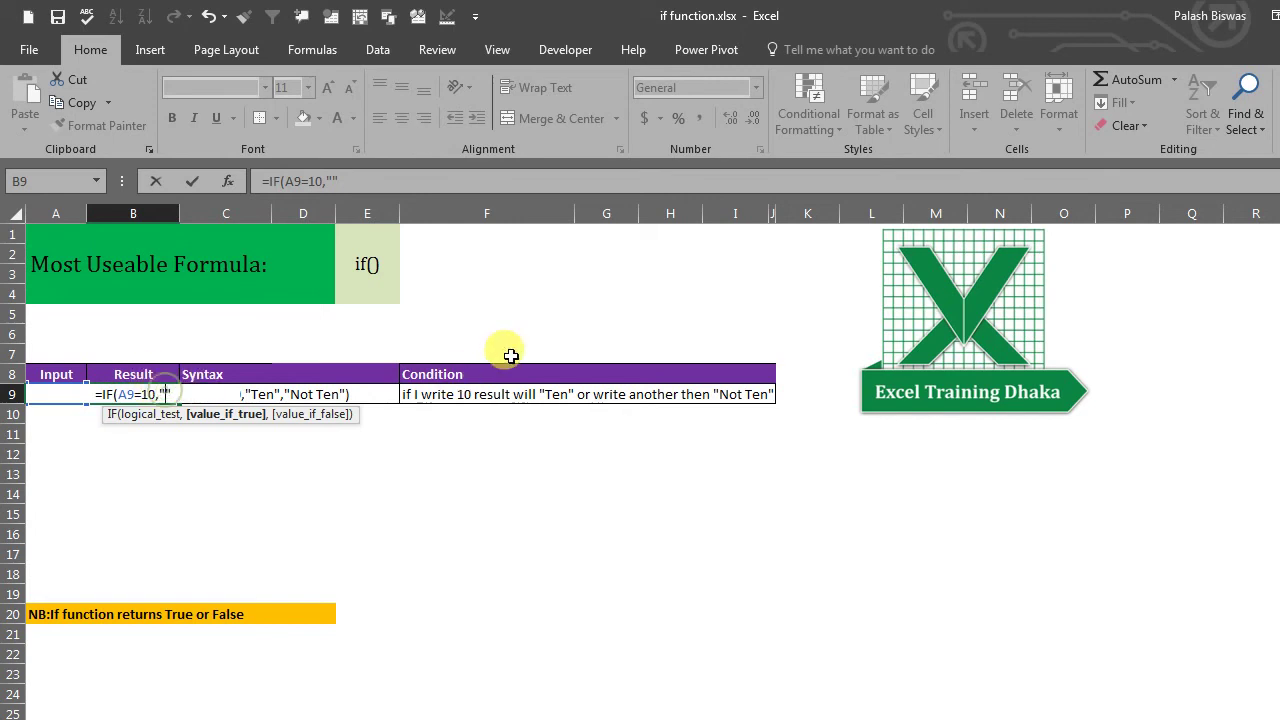
{"action": "type", "text": "Yes"}
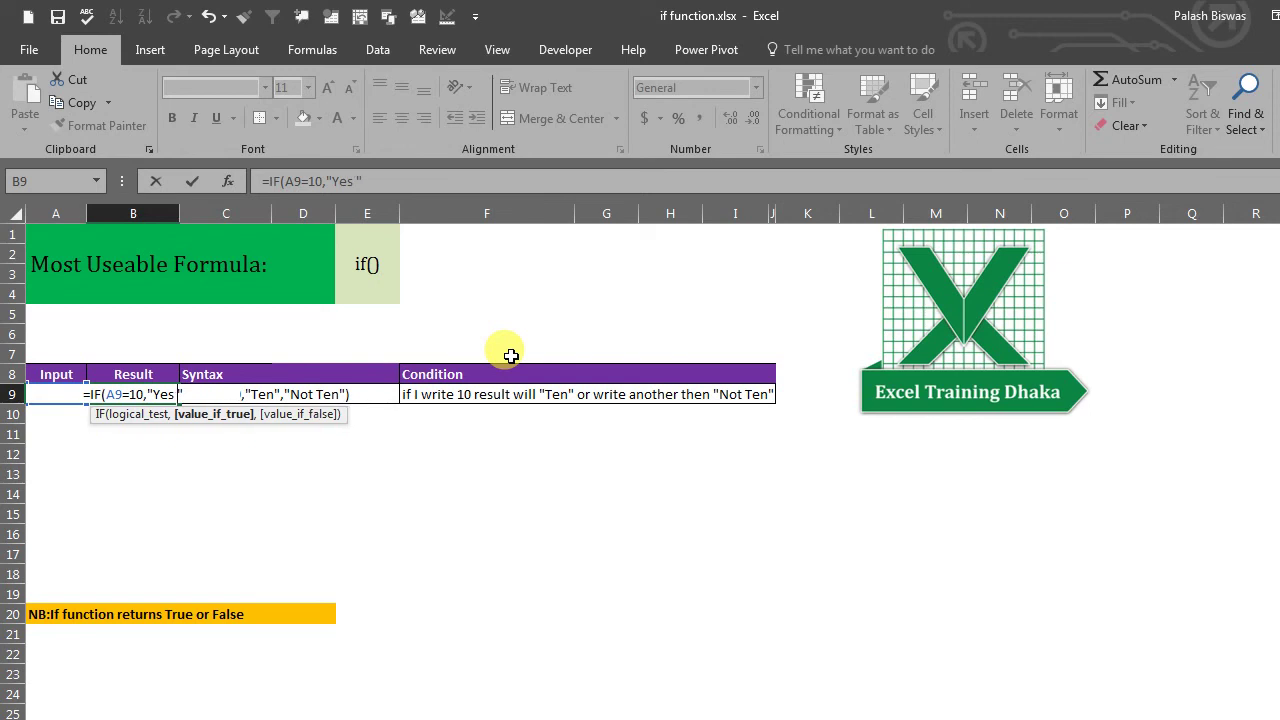
{"action": "type", "text": "T"}
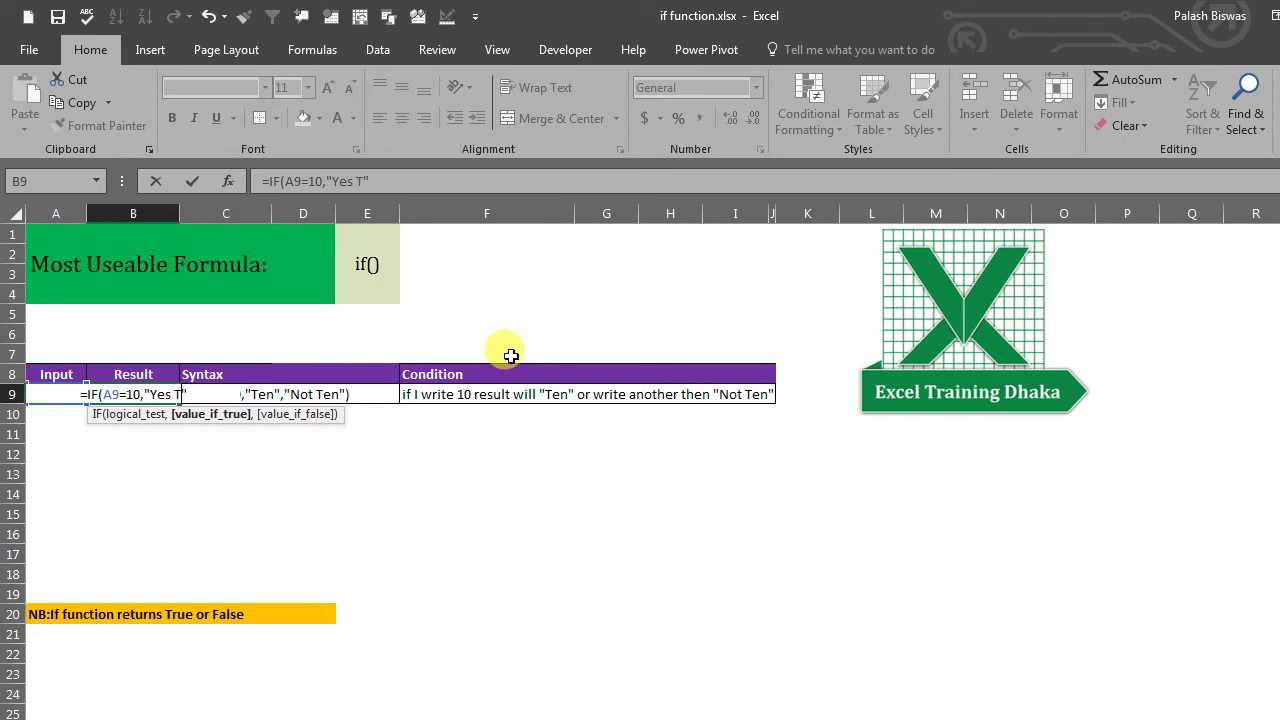
{"action": "type", "text": "en"}
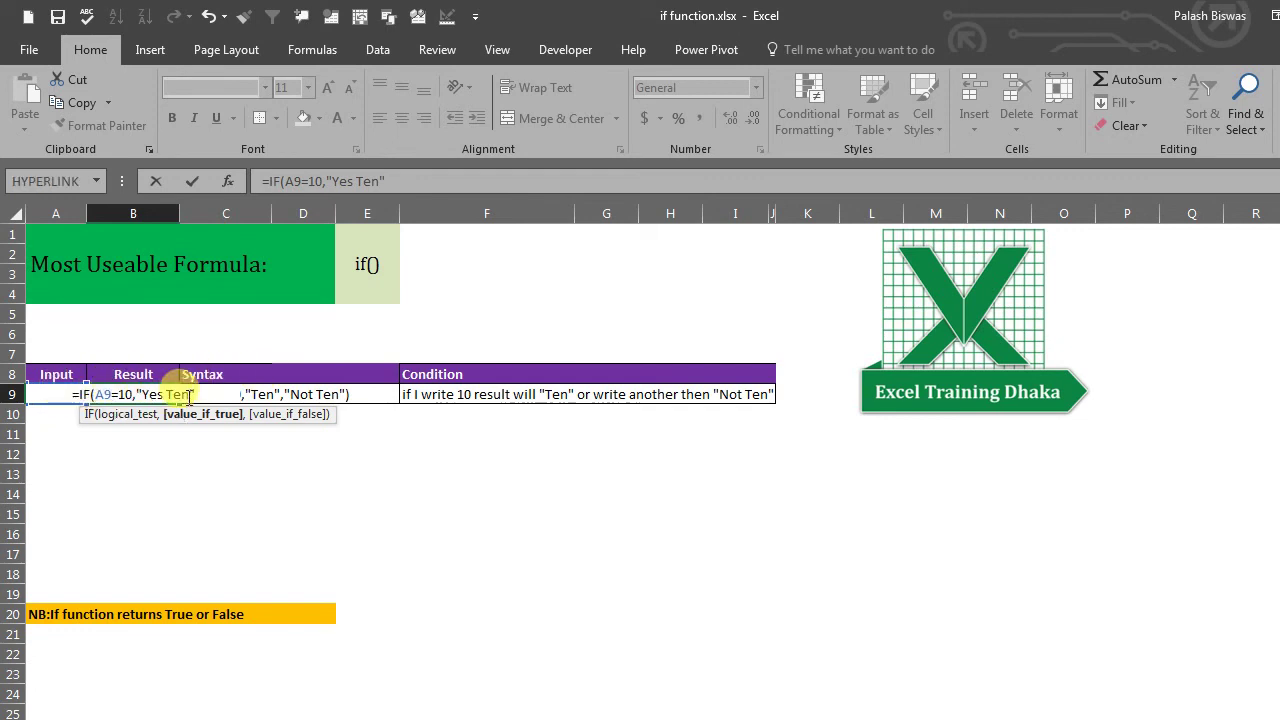
{"action": "type", "text": ",\"\""}
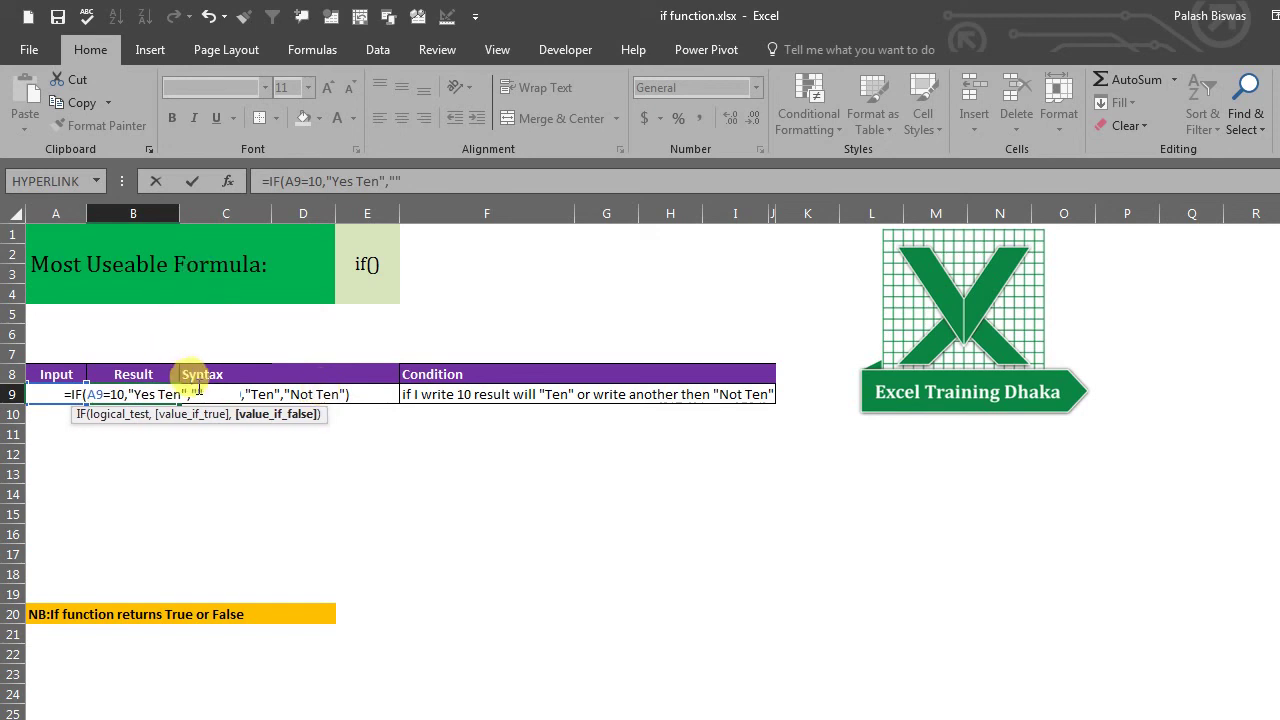
{"action": "type", "text": "Not "}
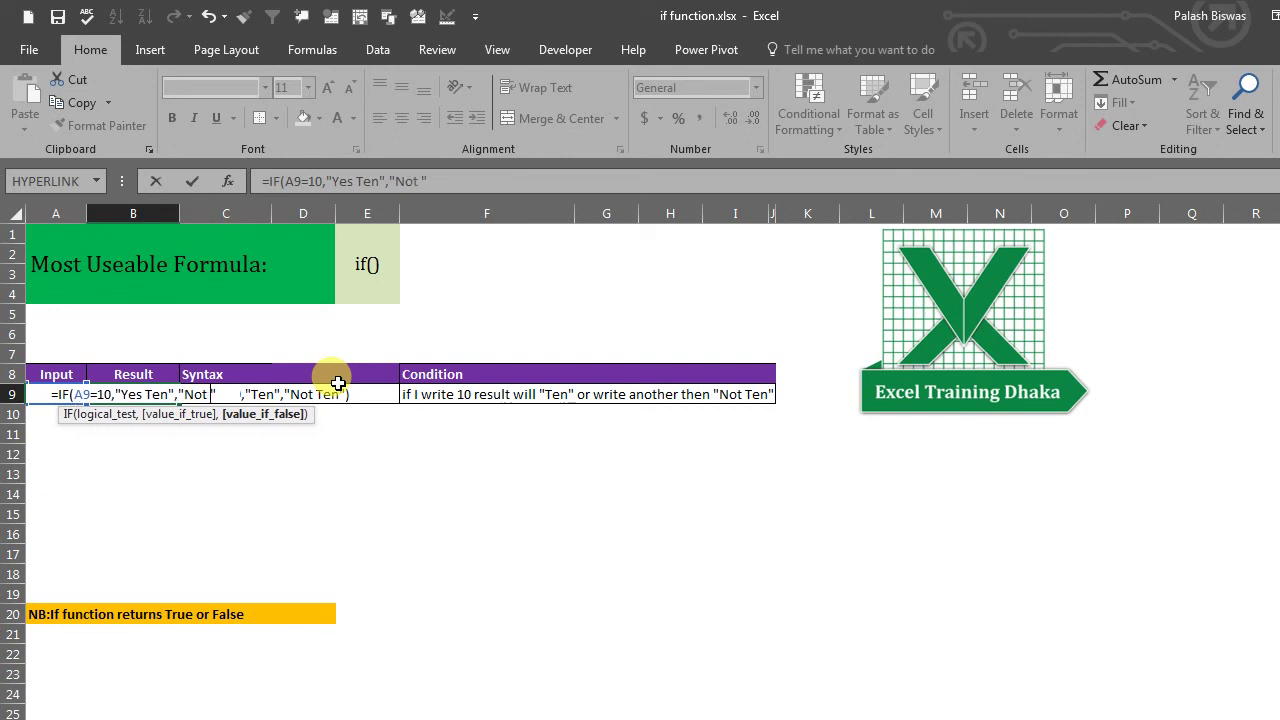
{"action": "type", "text": "Ten"}
{"action": "key", "text": "Return"}
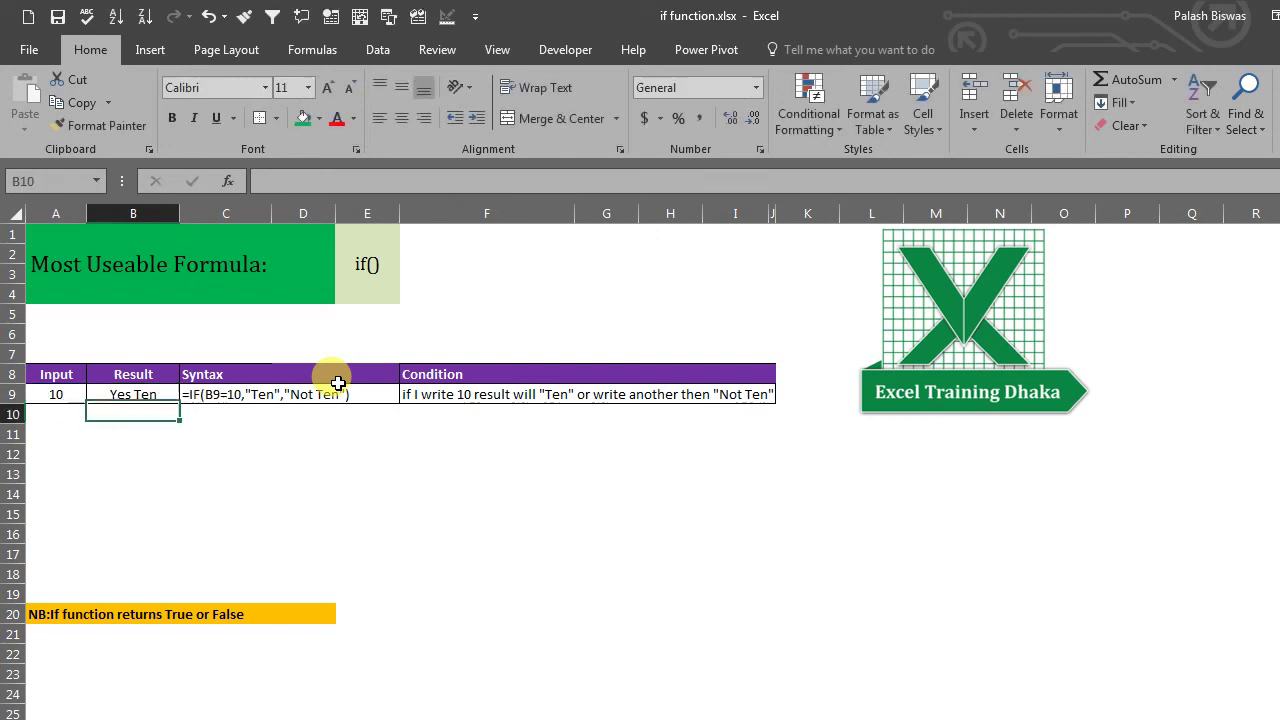
Set A9 to 4 so B9 returns Not Ten, then recheck A9.
{"action": "left_click", "coordinate": [60, 392]}
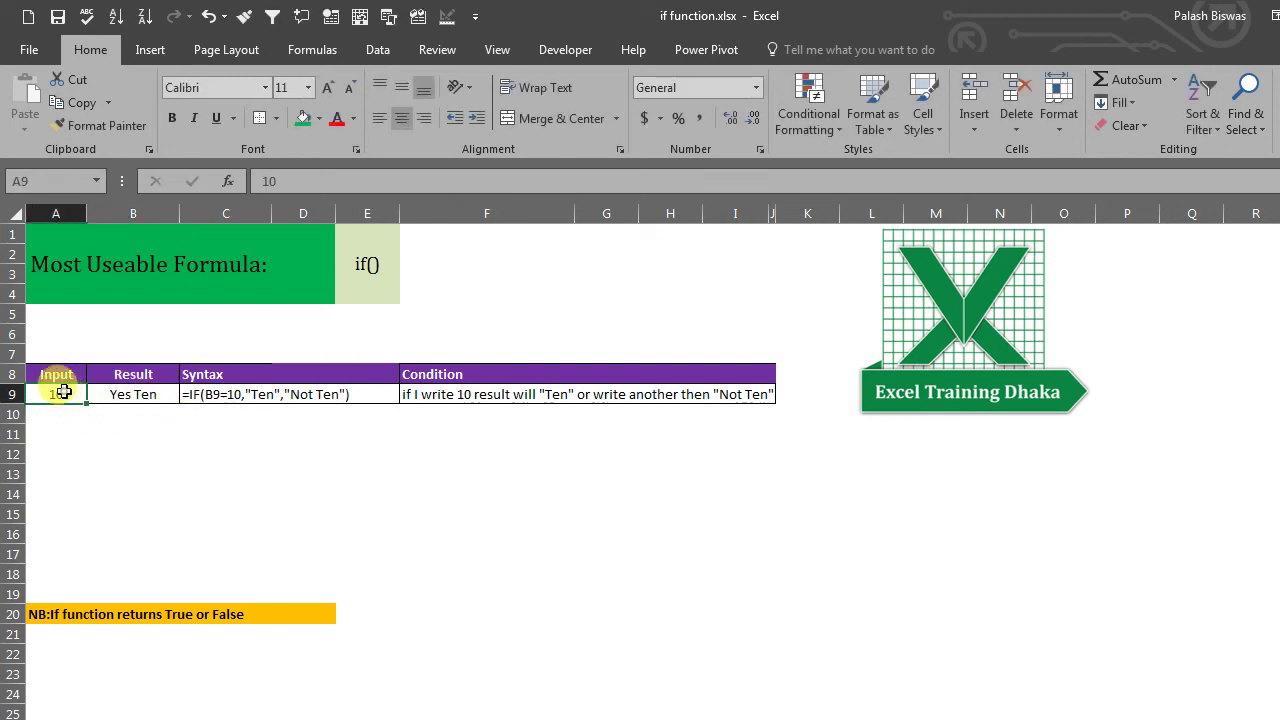
{"action": "type", "text": "4"}
{"action": "key", "text": "Return"}
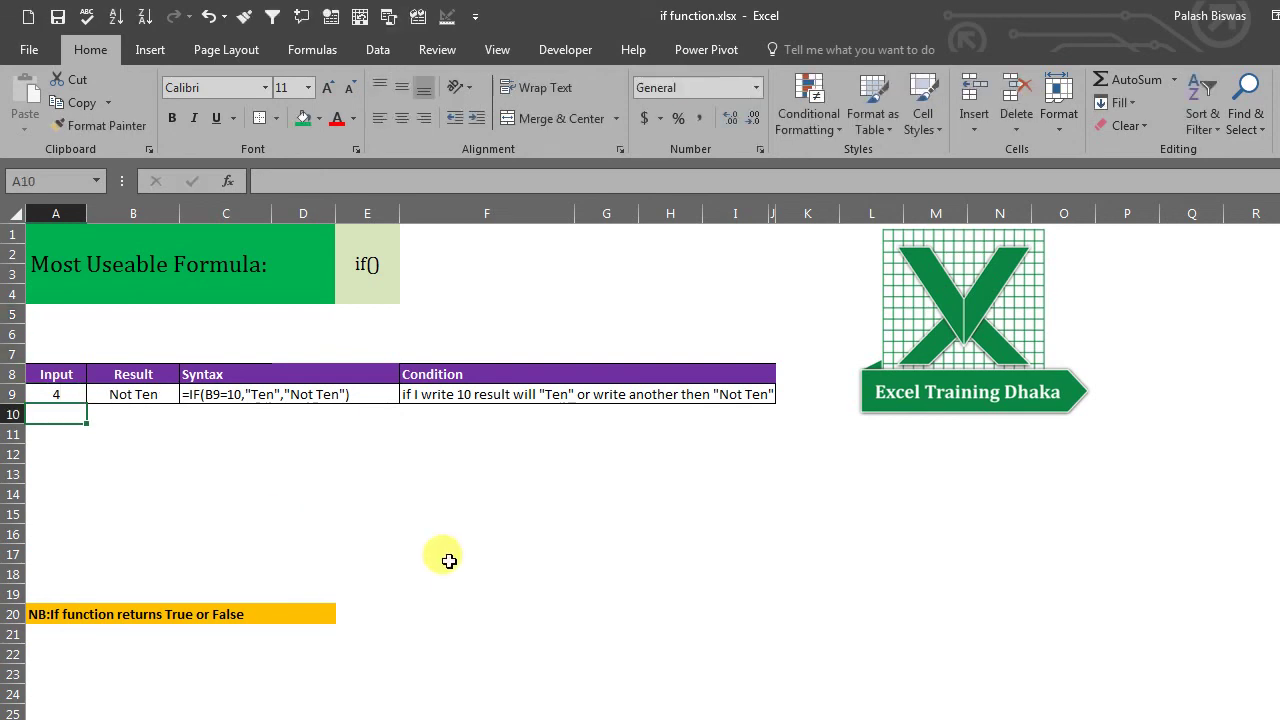
{"action": "left_click", "coordinate": [188, 476]}
{"action": "left_click", "coordinate": [72, 395]}
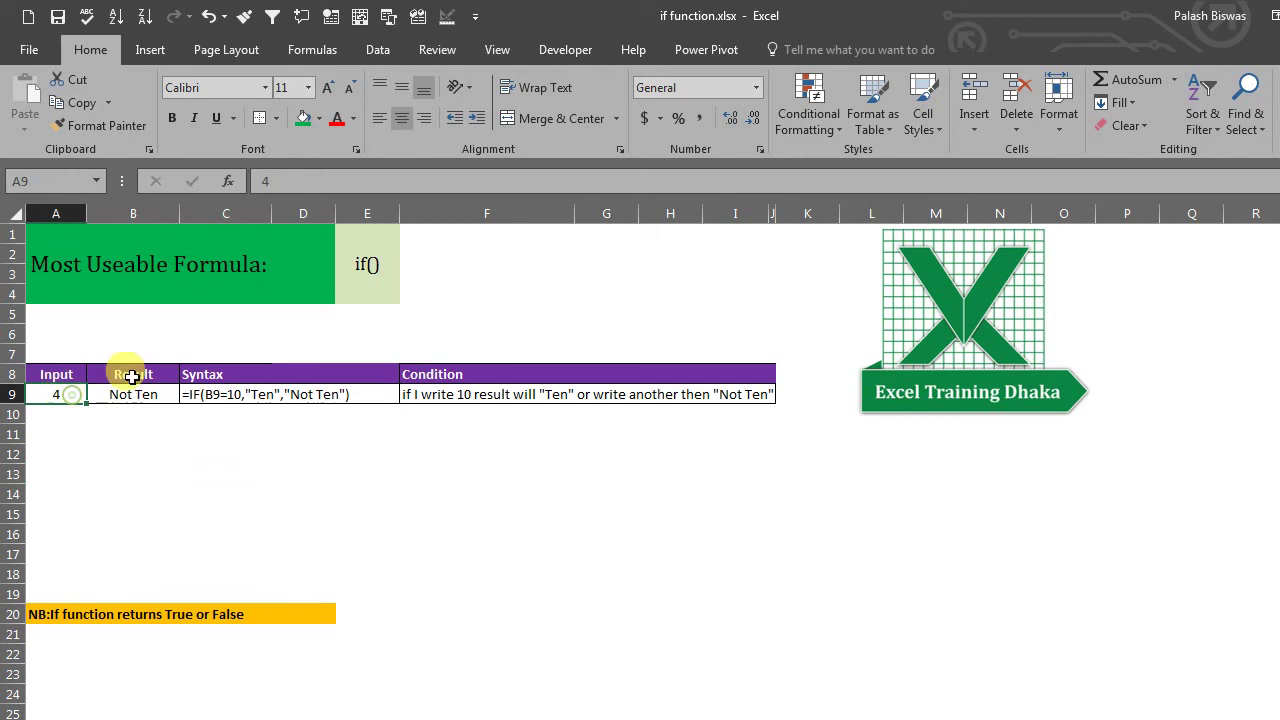